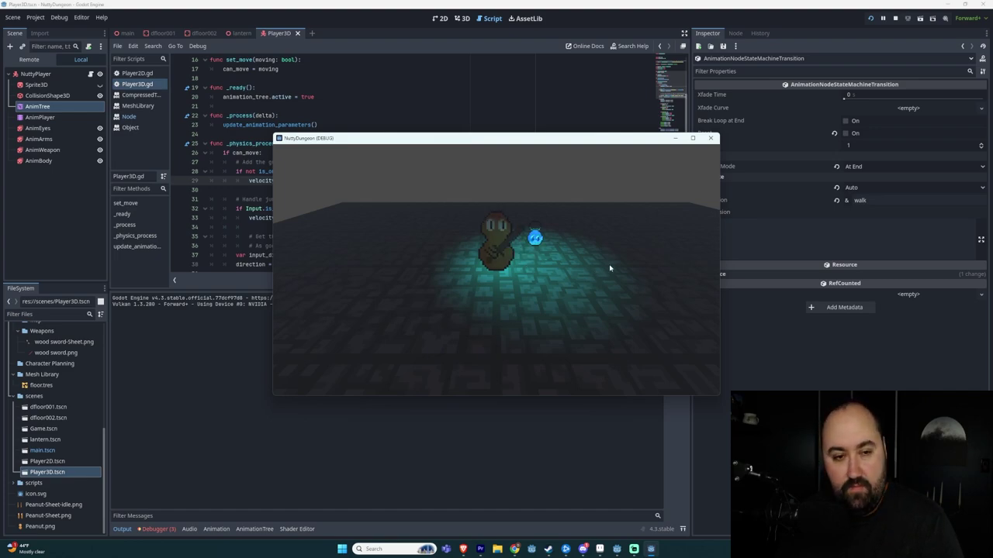
Playtest the character in the running game, walking it back and forth and in depth around the dungeon floor with repeated direction changes.
key("d")
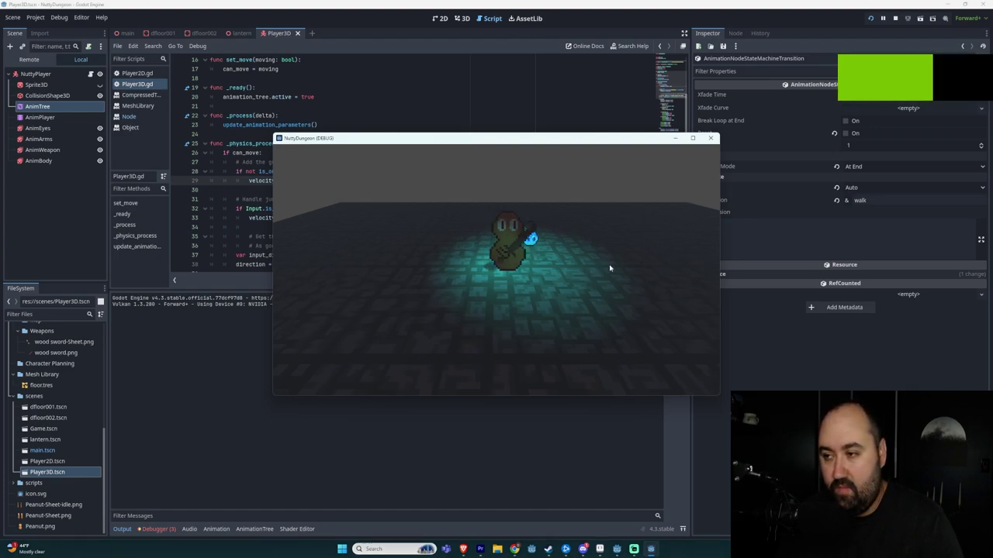
key("a")
key("d")
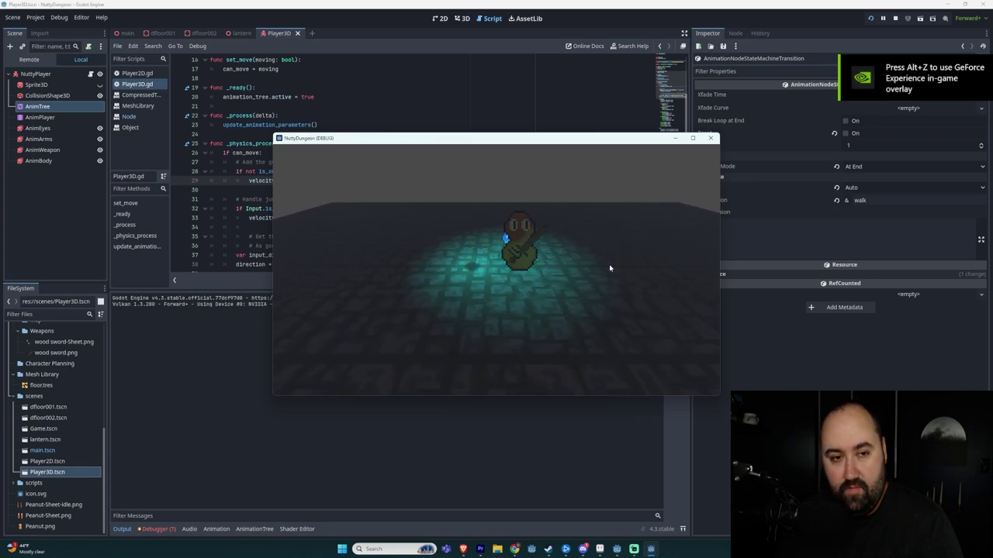
key("a")
key("d")
key("a")
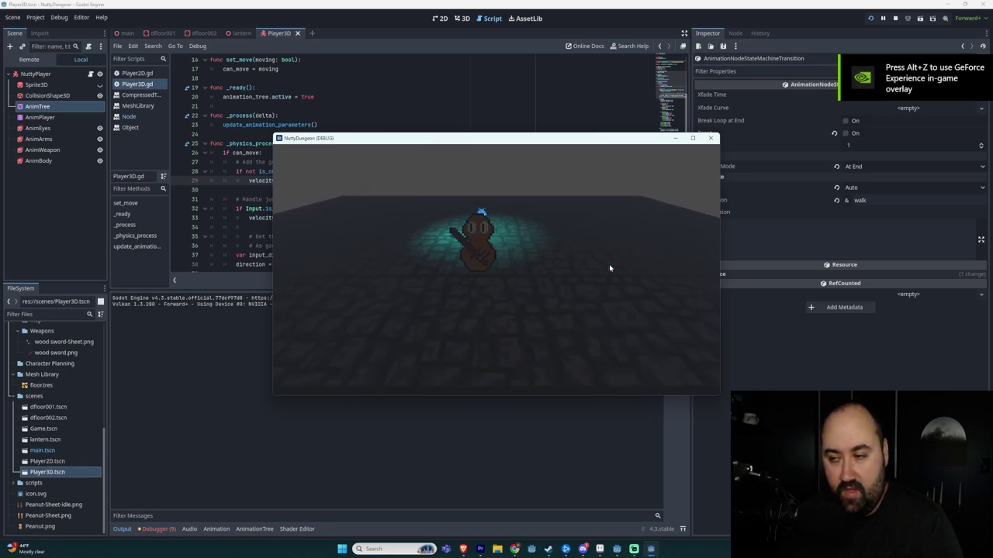
key("w")
key("d")
key("s")
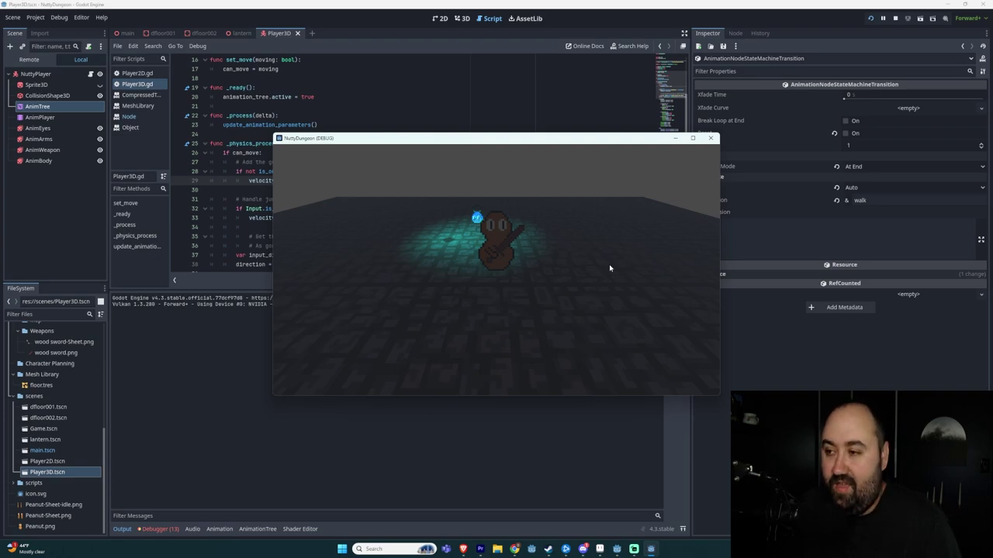
key("d")
key("a")
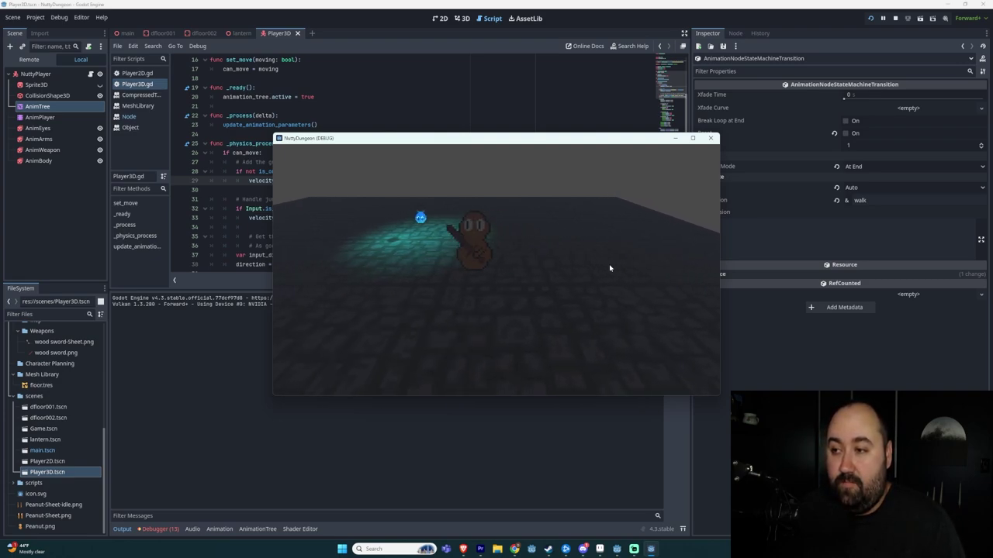
key("Right")
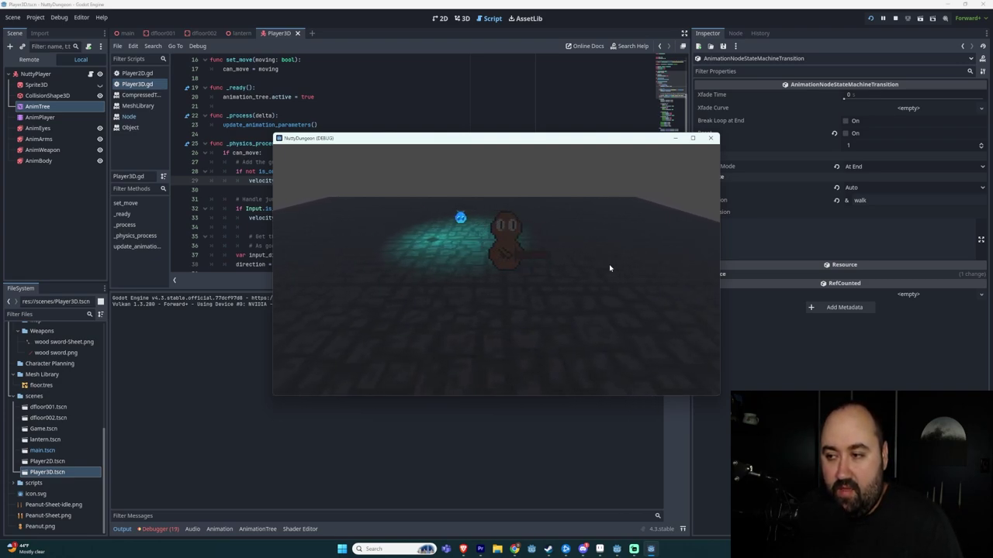
key("a")
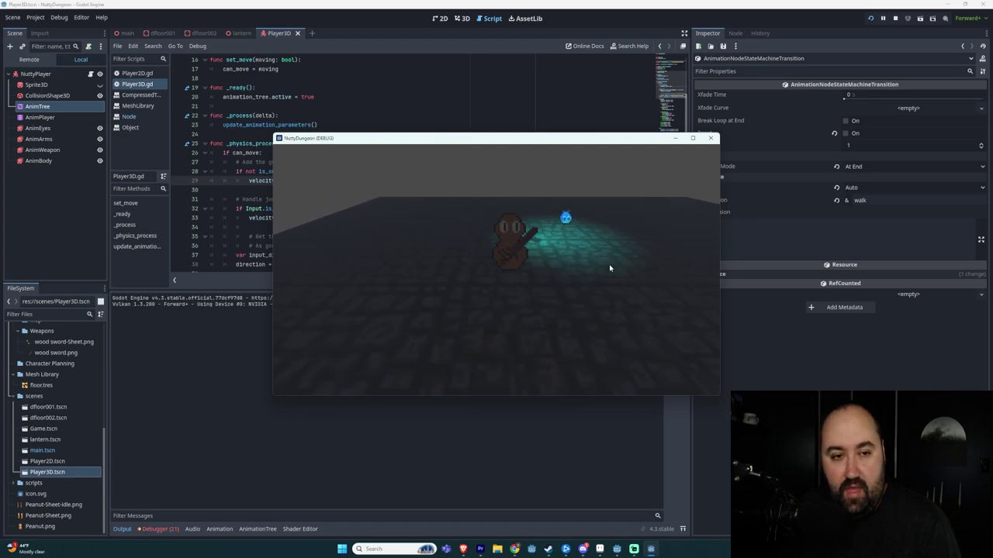
key("Right")
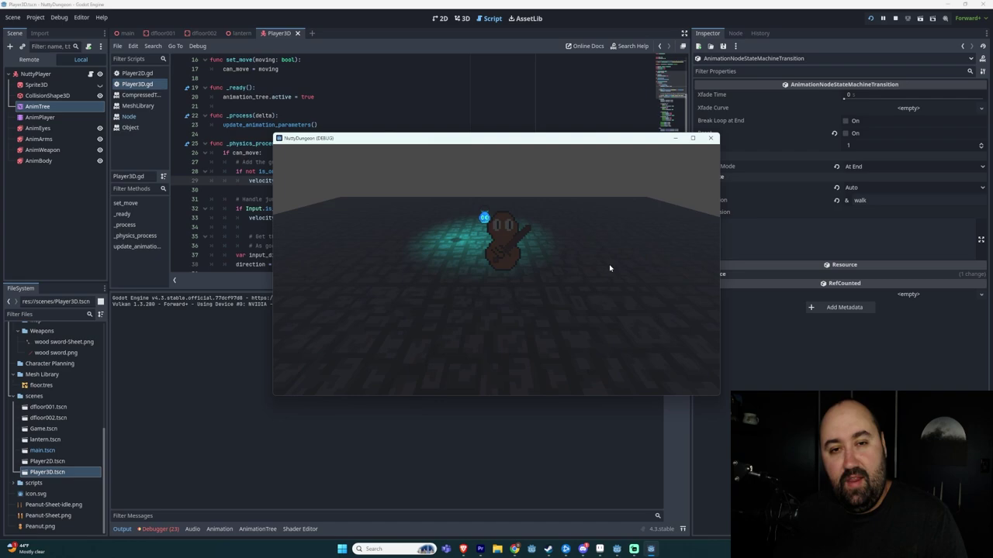
key("Left")
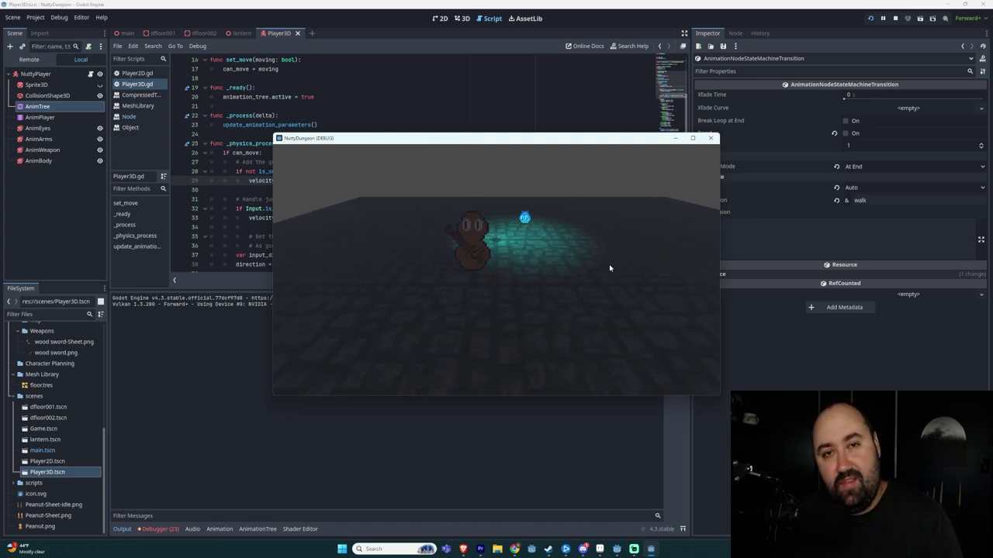
key("Right")
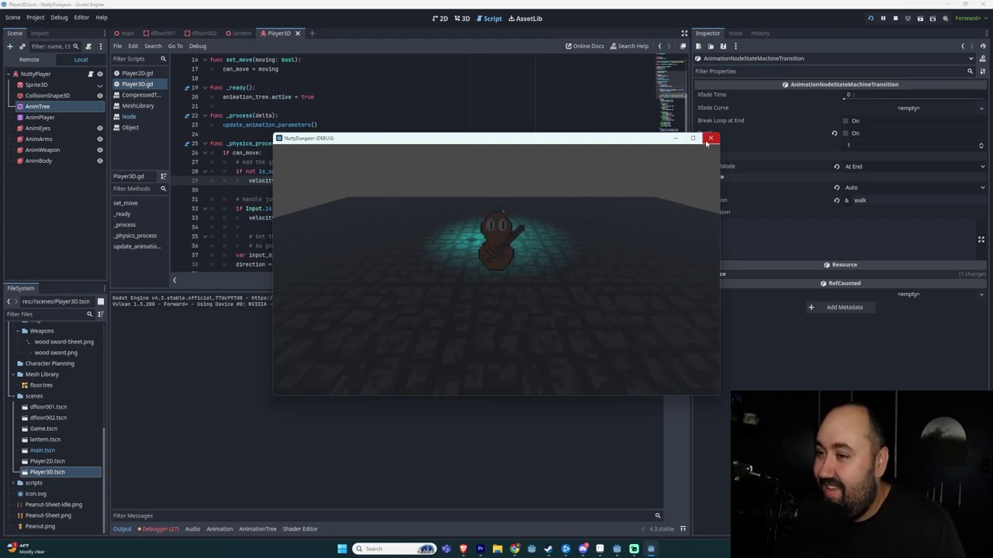
Move the game window off the code and examine the can_move variable and set_move function in Player3D.gd.
left_click_drag(565, 141, 722, 131)
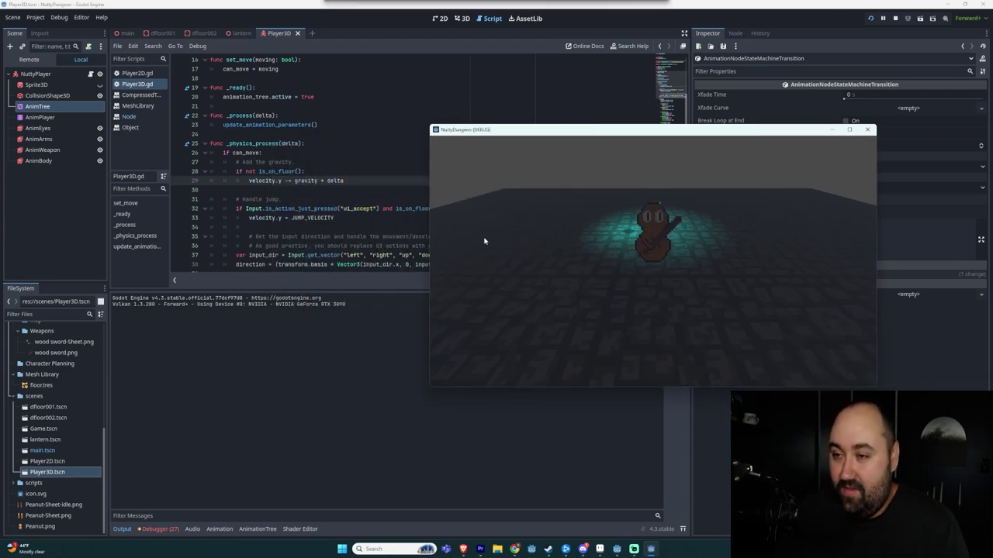
left_click(355, 162)
scroll(295, 163, "up", 4)
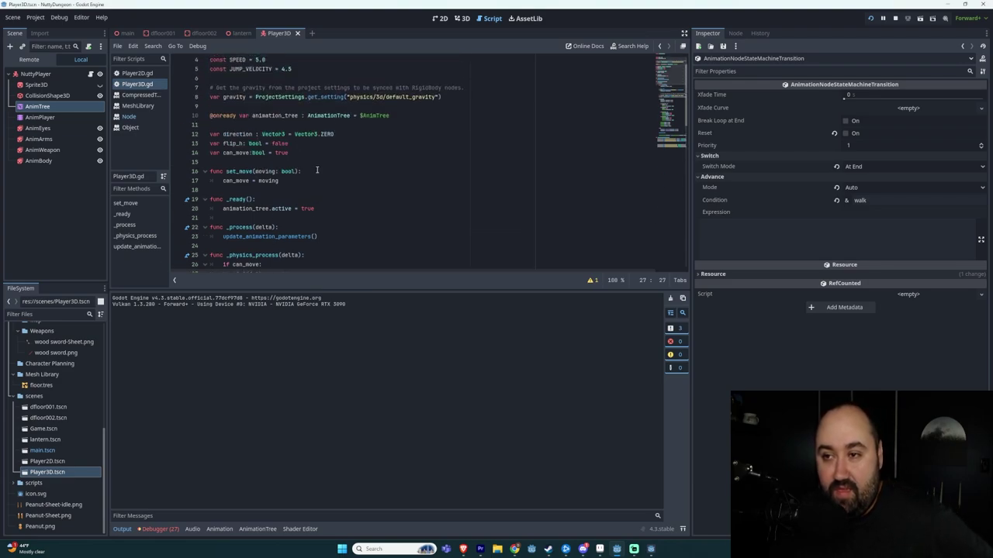
left_click_drag(297, 153, 223, 154)
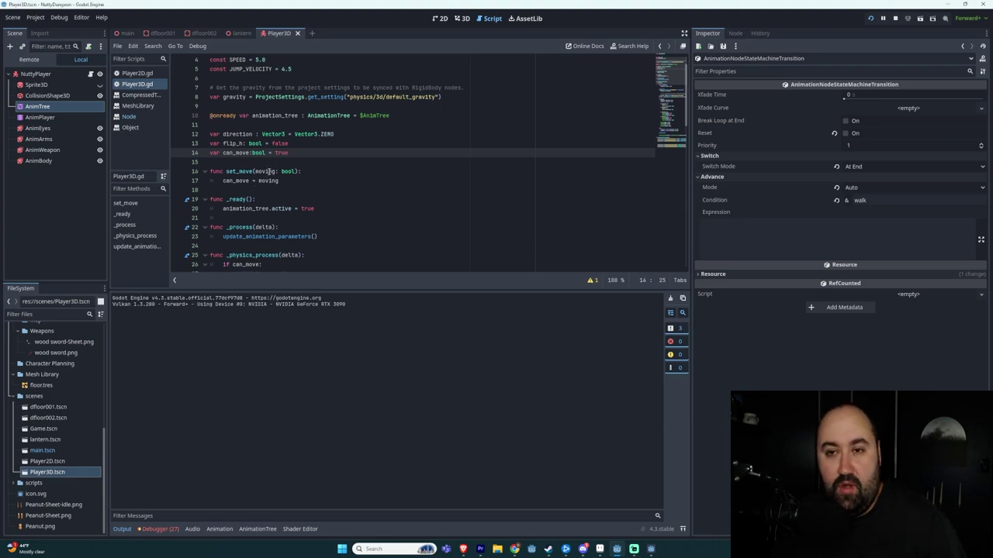
Examine the set_move function calls on the NuttyPlayer track of AnimPlayer's attack animation.
left_click(41, 118)
left_click(394, 199)
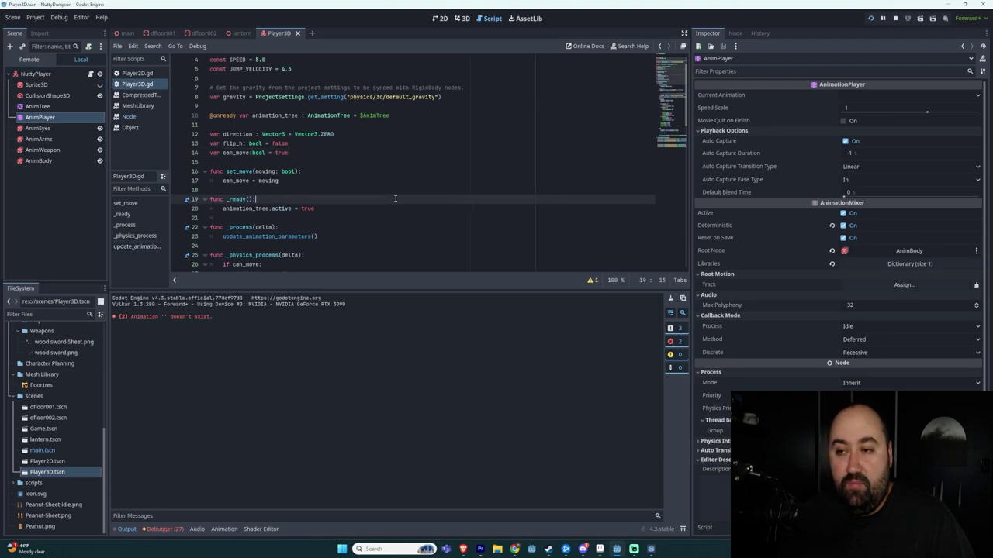
left_click(42, 106)
left_click(45, 118)
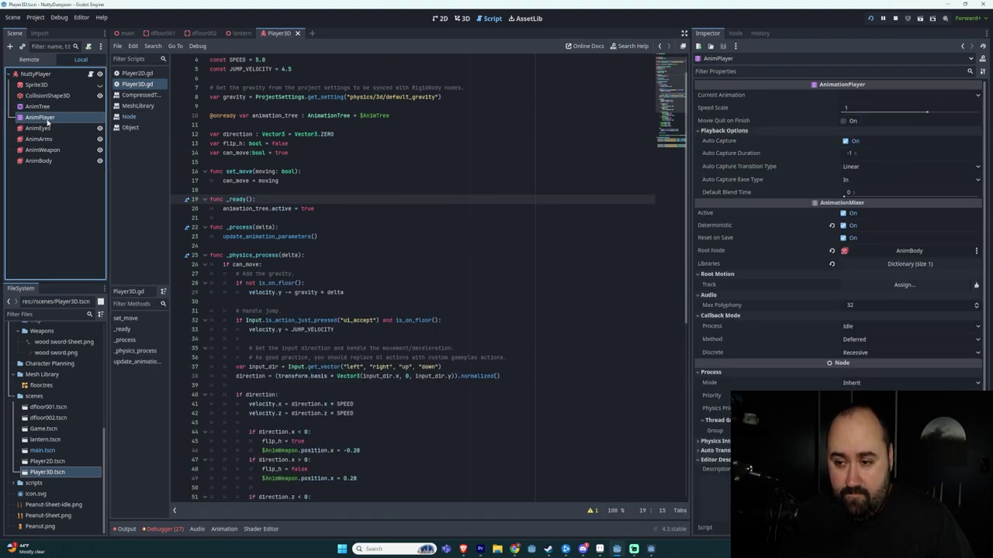
left_click(224, 529)
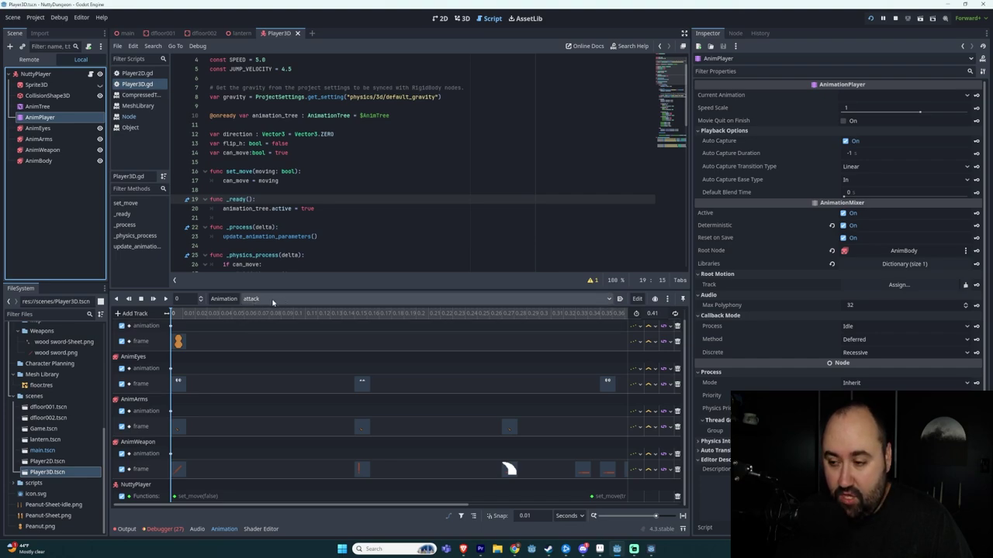
left_click_drag(447, 506, 523, 501)
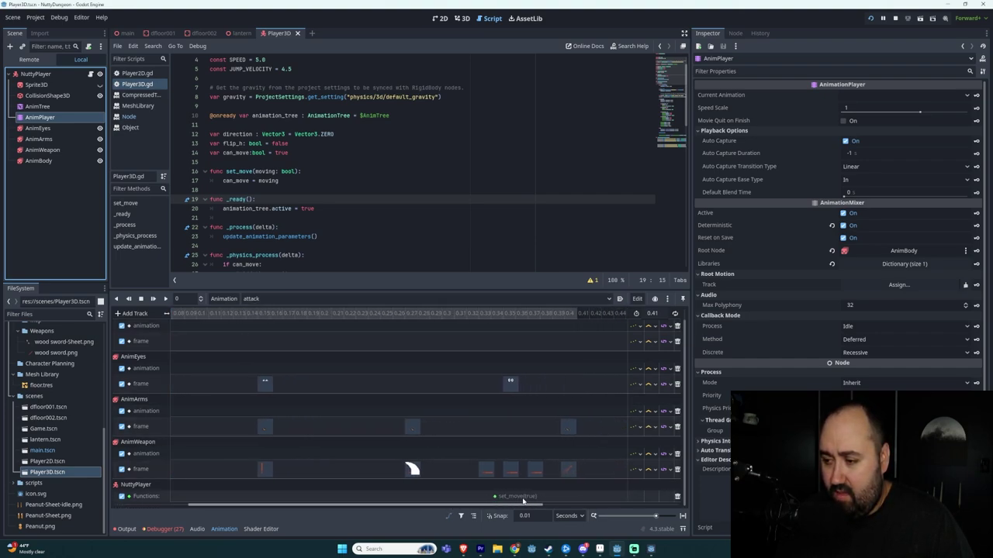
scroll(523, 501, "right", 3, "shift")
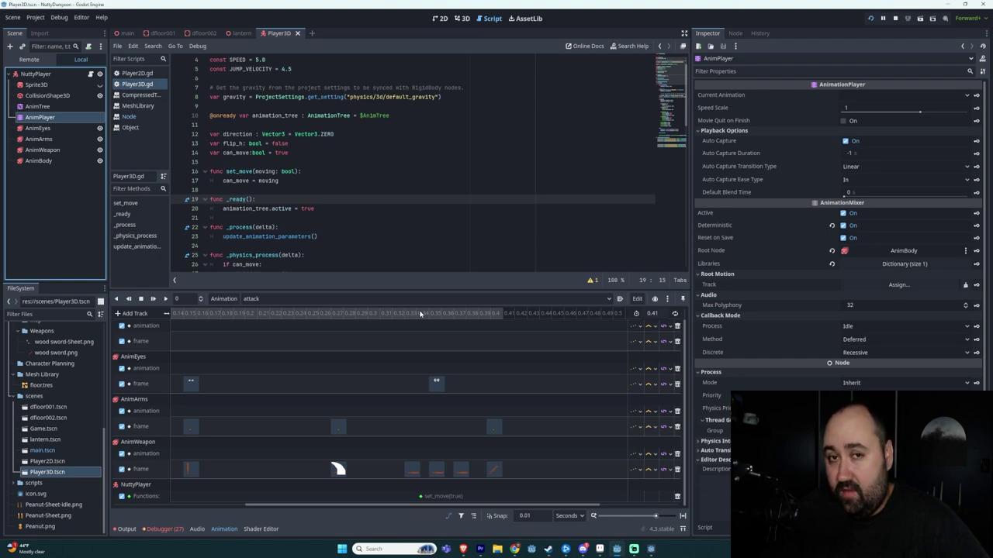
scroll(349, 233, "down", 3)
Review the attack transitions in AnimTree's state machine and set the attack-to-idle transition's advance mode to Auto.
left_click(39, 106)
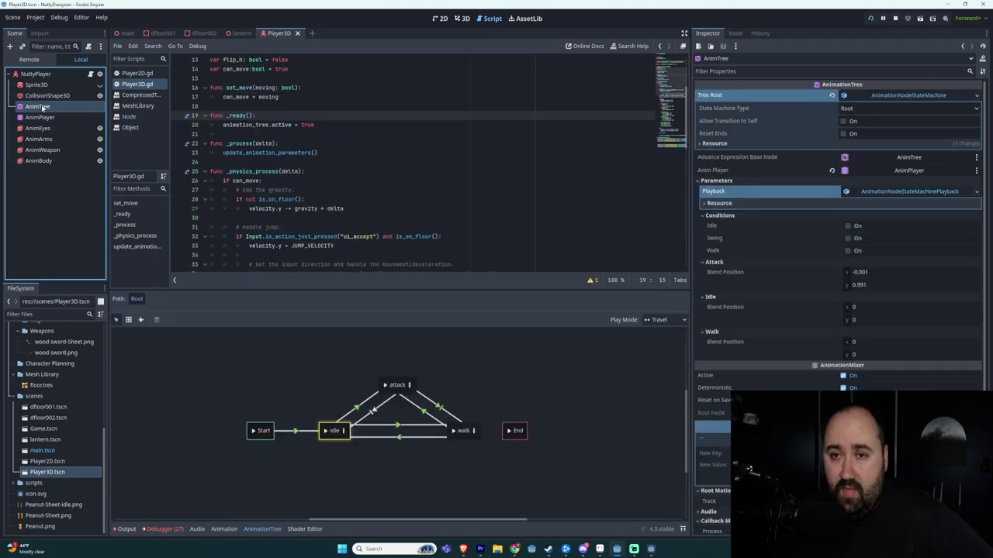
left_click(358, 408)
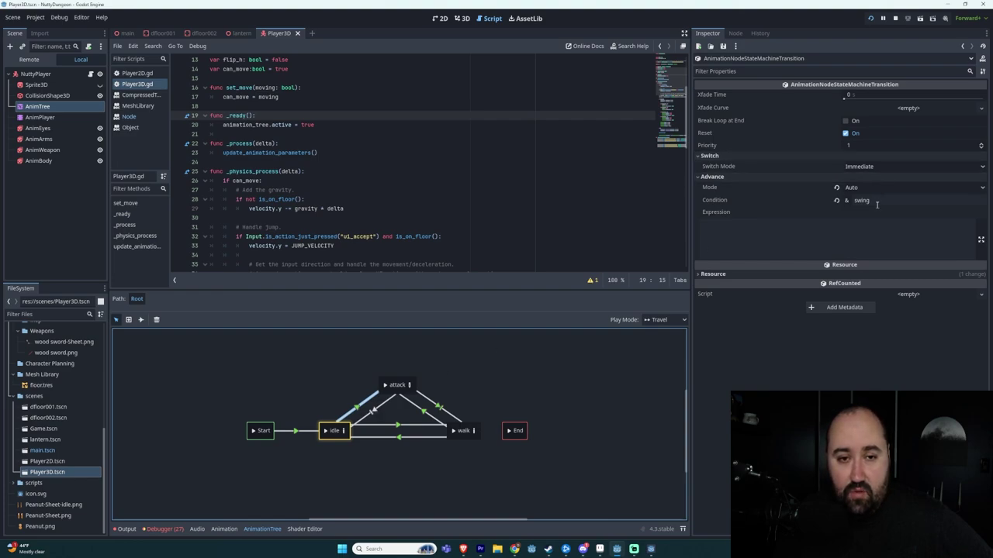
left_click(431, 416)
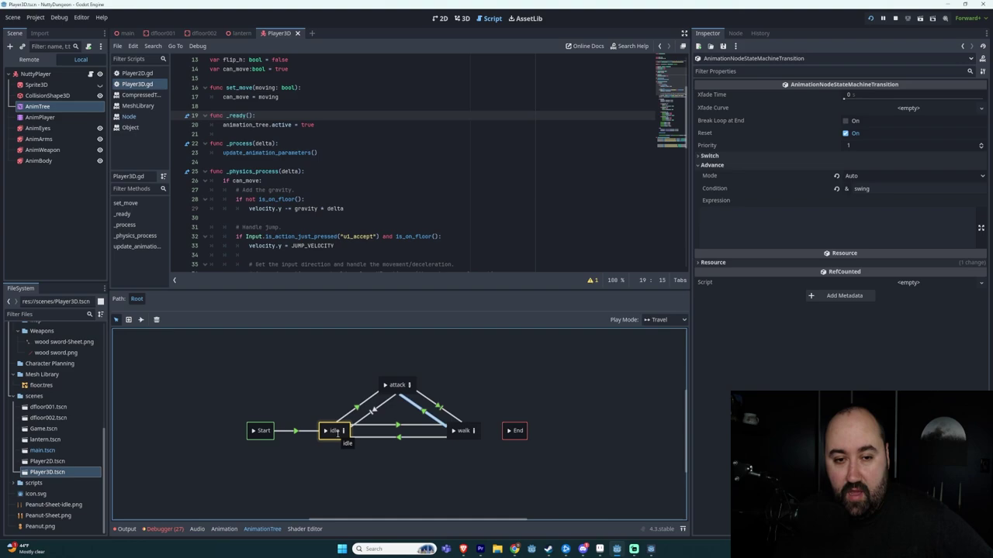
left_click(373, 414)
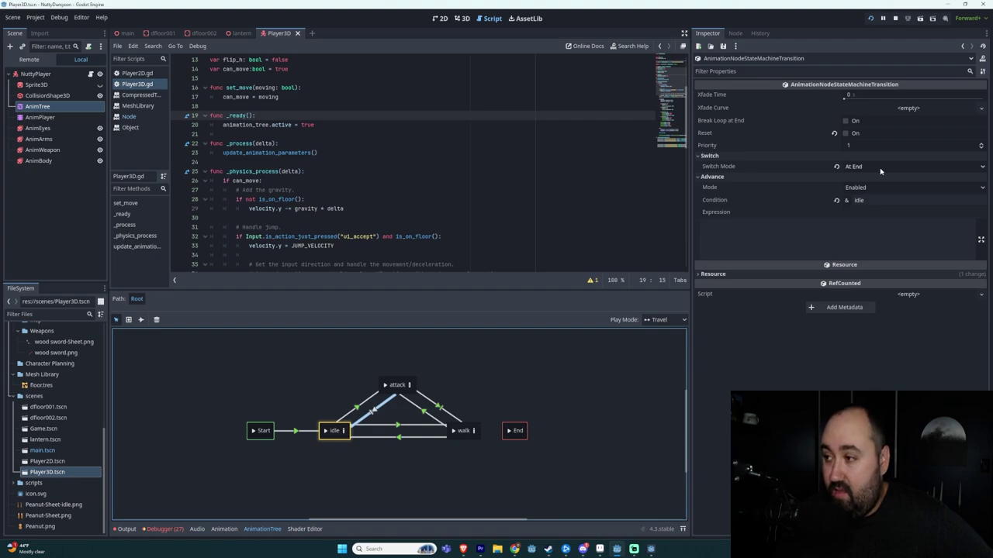
left_click(864, 187)
left_click(857, 221)
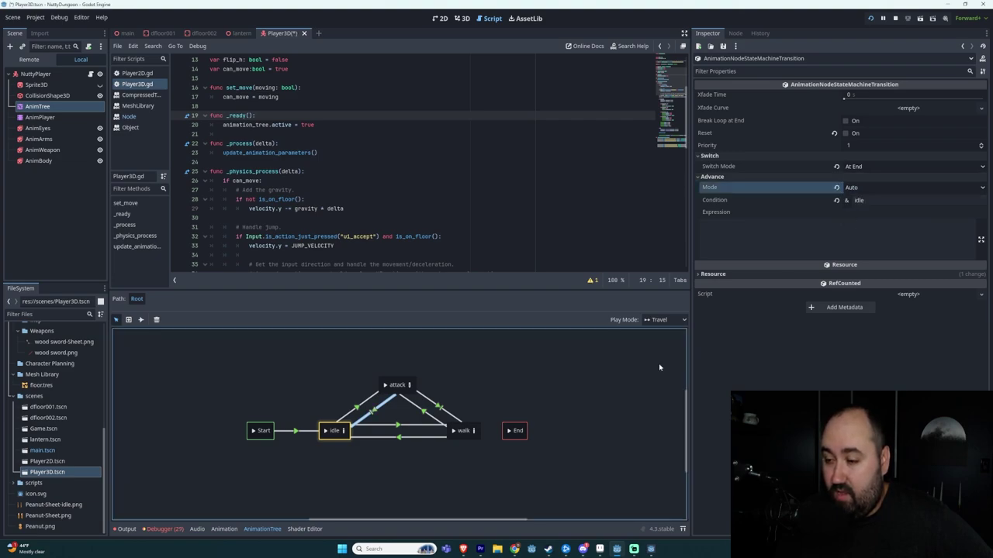
left_click(454, 407)
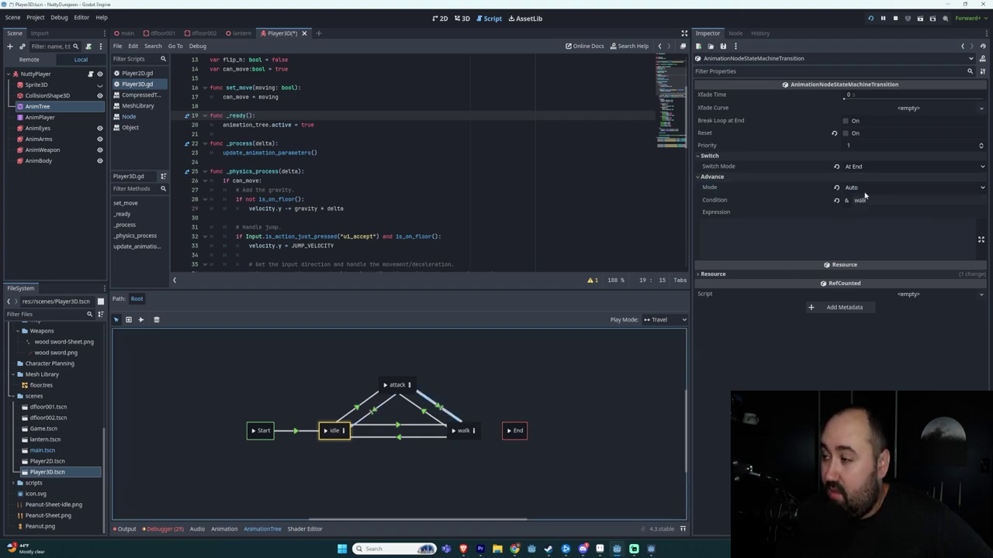
Restart the game and test walking both ways with attacks in between to check the attack transitions.
left_click(881, 19)
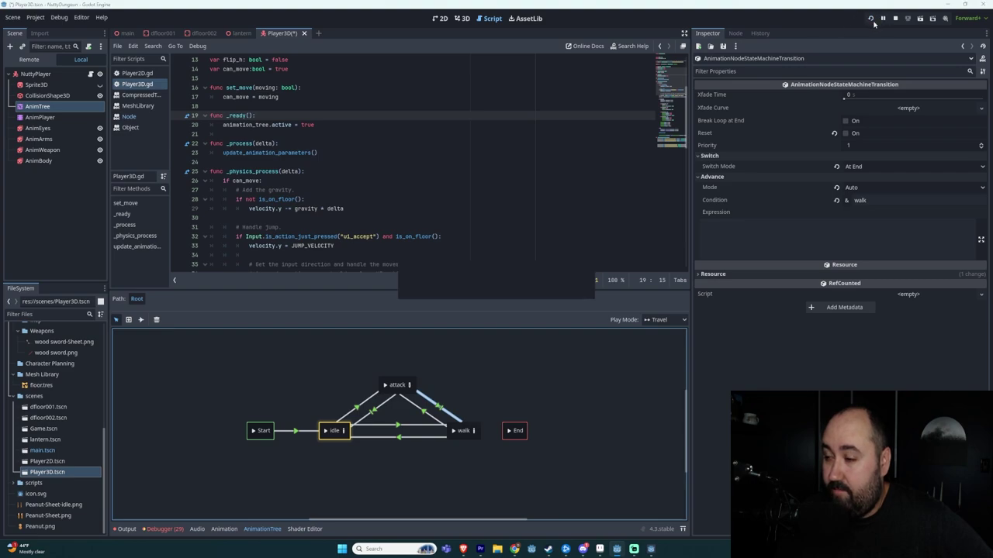
key("d")
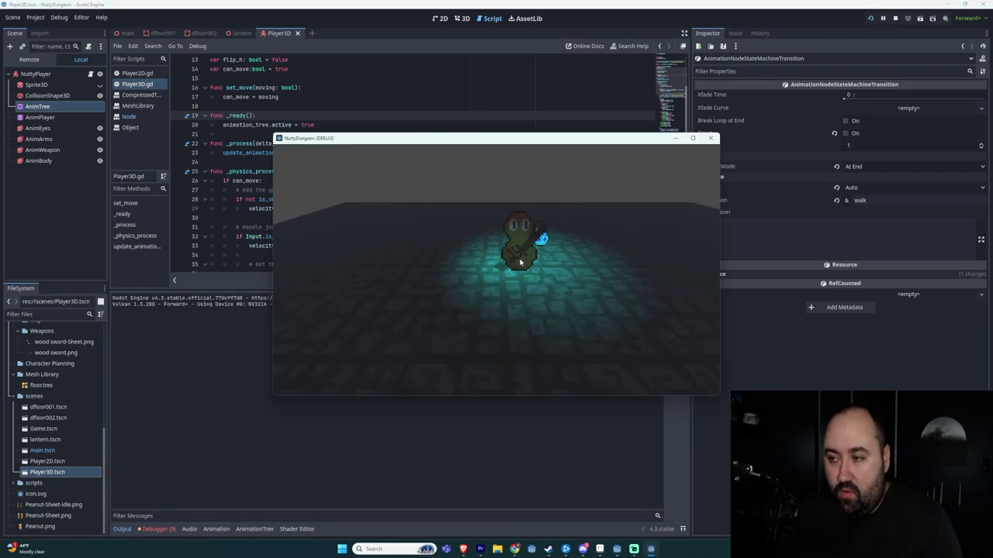
key("a")
left_click(530, 238)
key("d")
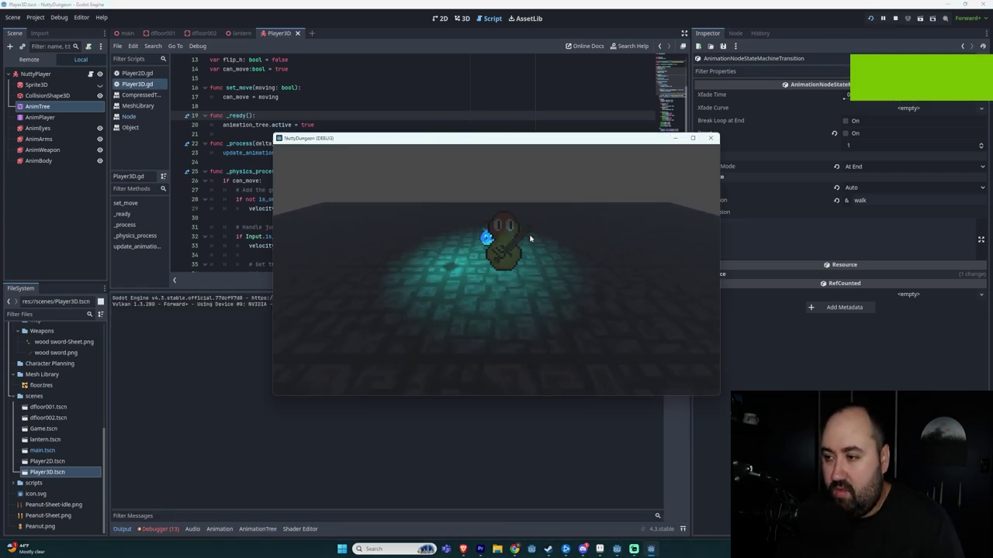
left_click(548, 244)
key("d")
key("a")
left_click(566, 252)
key("a")
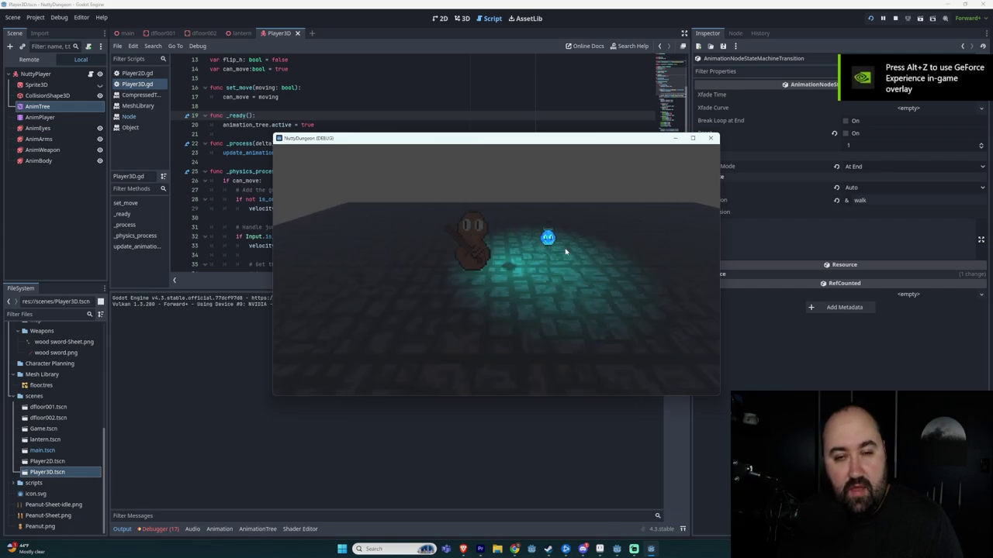
key("d")
key("a")
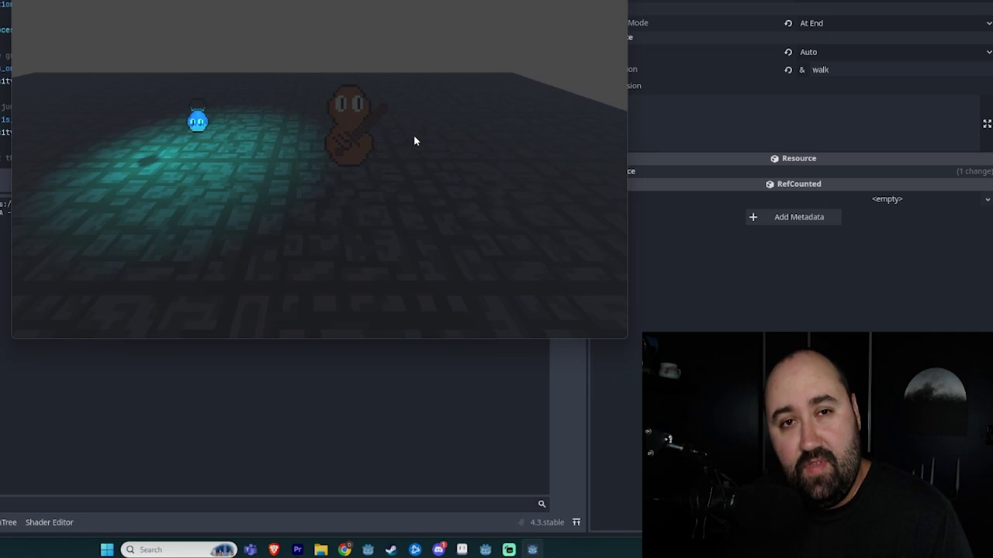
left_click(566, 252)
key("a")
key("d")
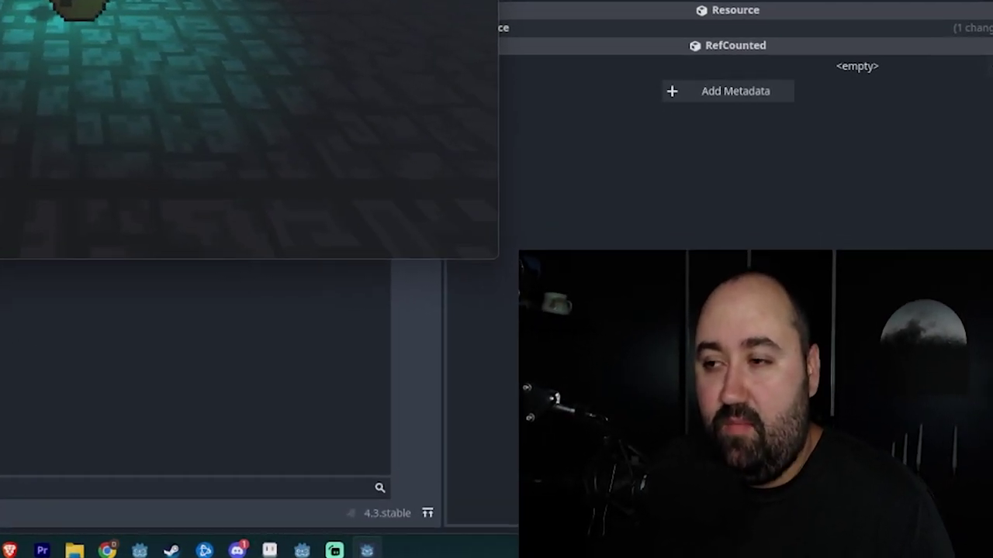